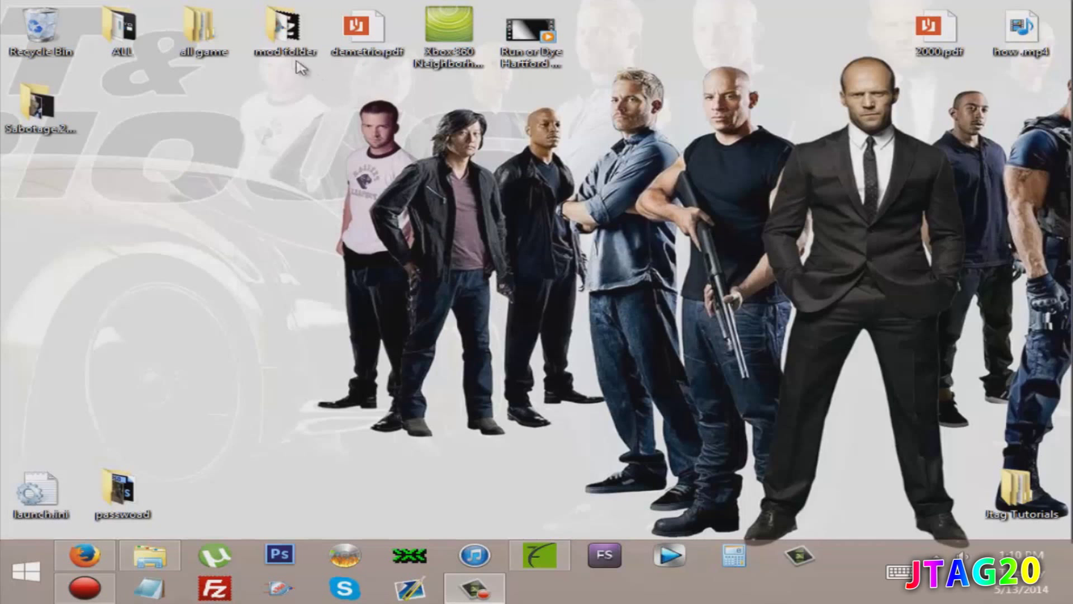
# Step: Open the mod folder and look inside the Dash Launch 3.10 folder
pyautogui.doubleClick(285, 32)
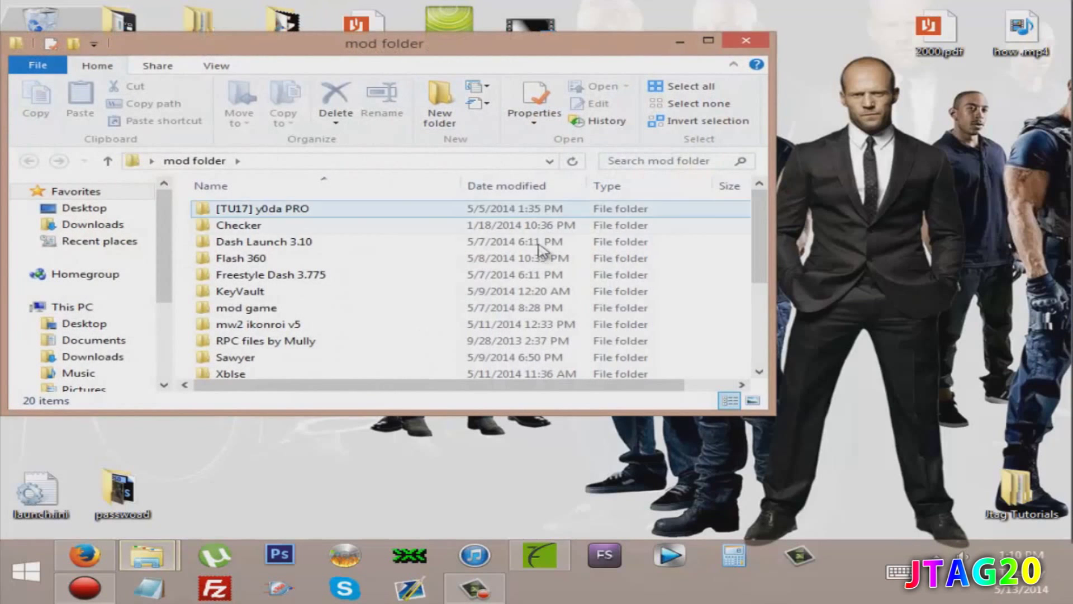
pyautogui.click(445, 293)
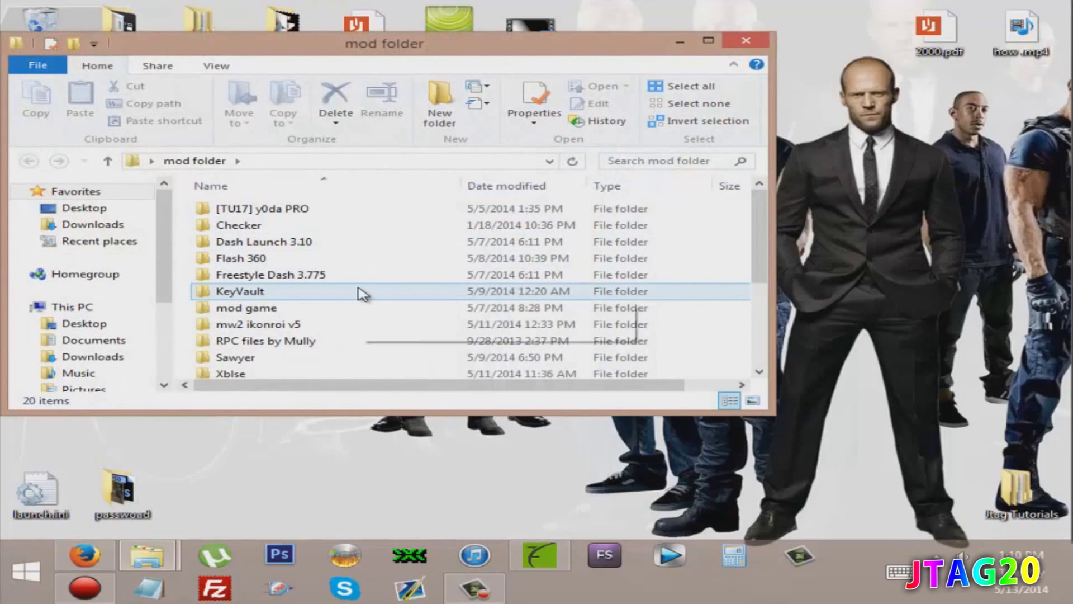
pyautogui.click(312, 244)
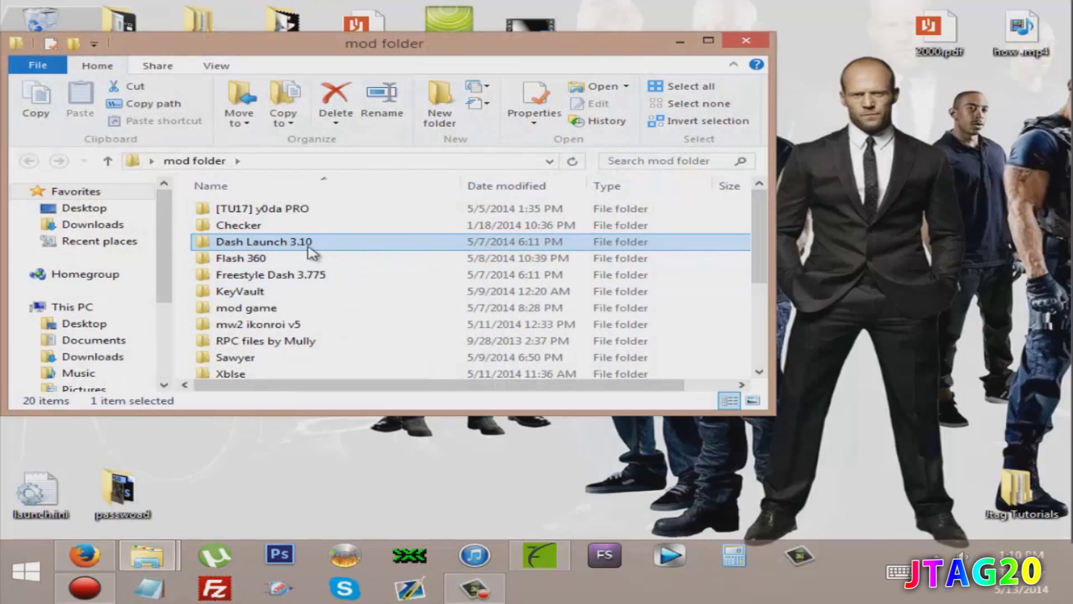
pyautogui.doubleClick(302, 243)
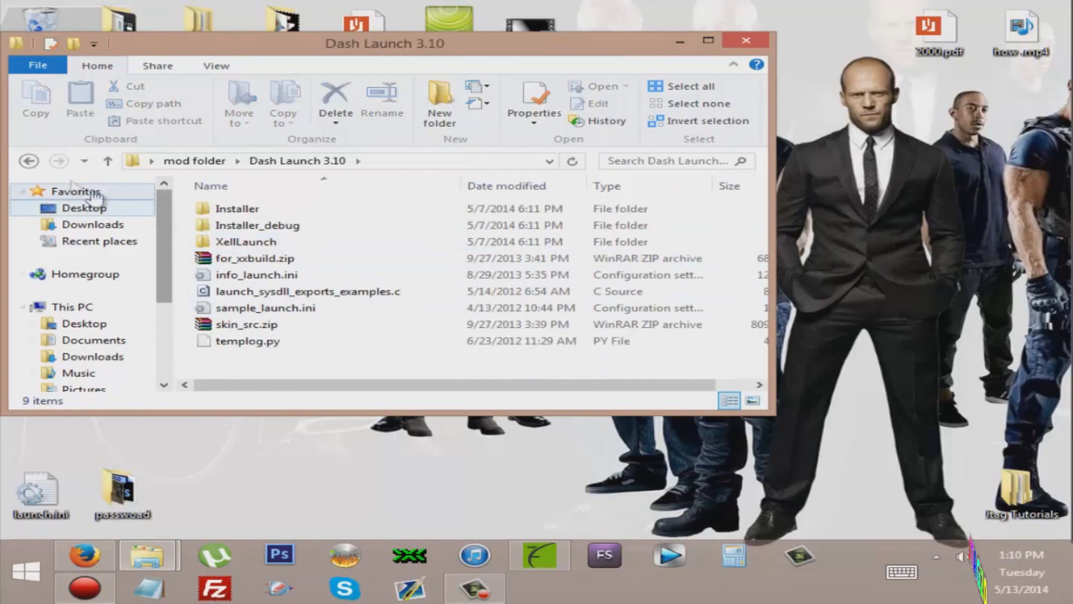
pyautogui.click(28, 161)
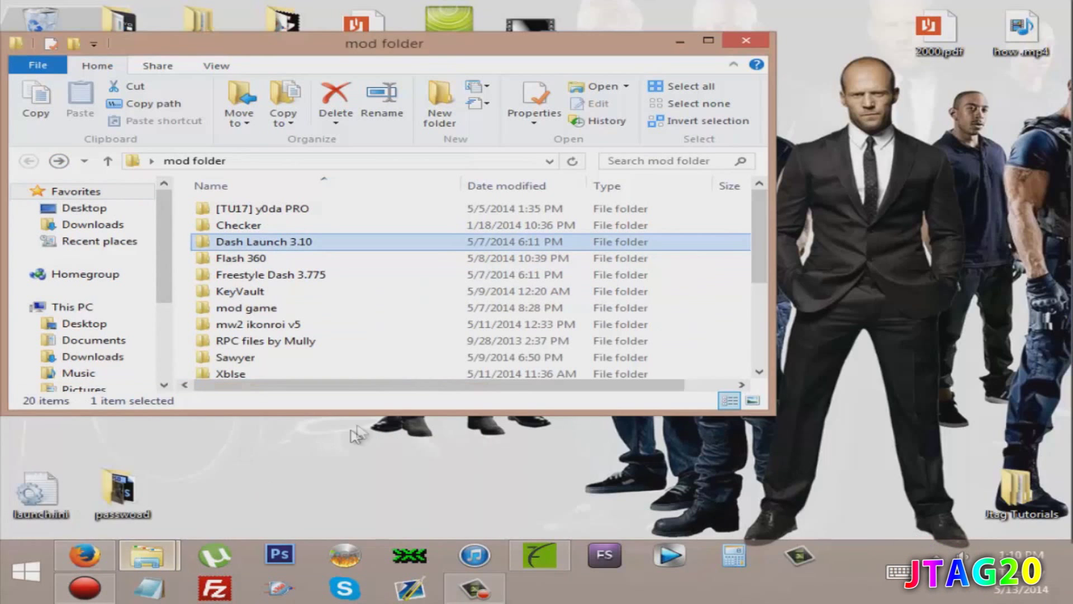
# Step: Place the G: drive window beside the mod folder and drag Dash Launch 3.10 onto it
pyautogui.click(147, 503)
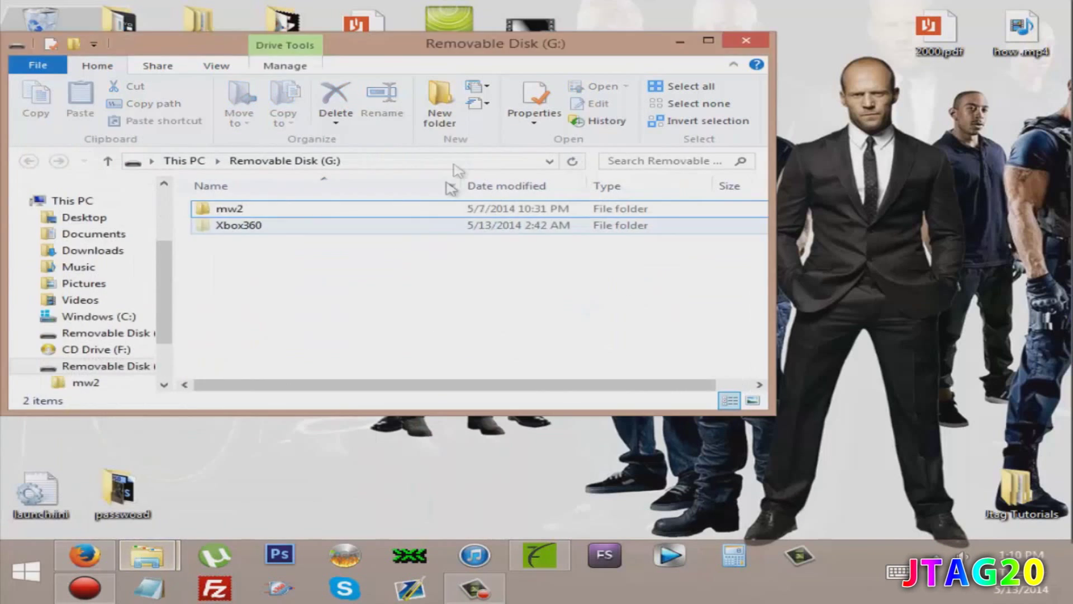
pyautogui.moveTo(361, 62); pyautogui.dragTo(667, 73)
pyautogui.moveTo(713, 302); pyautogui.dragTo(621, 215)
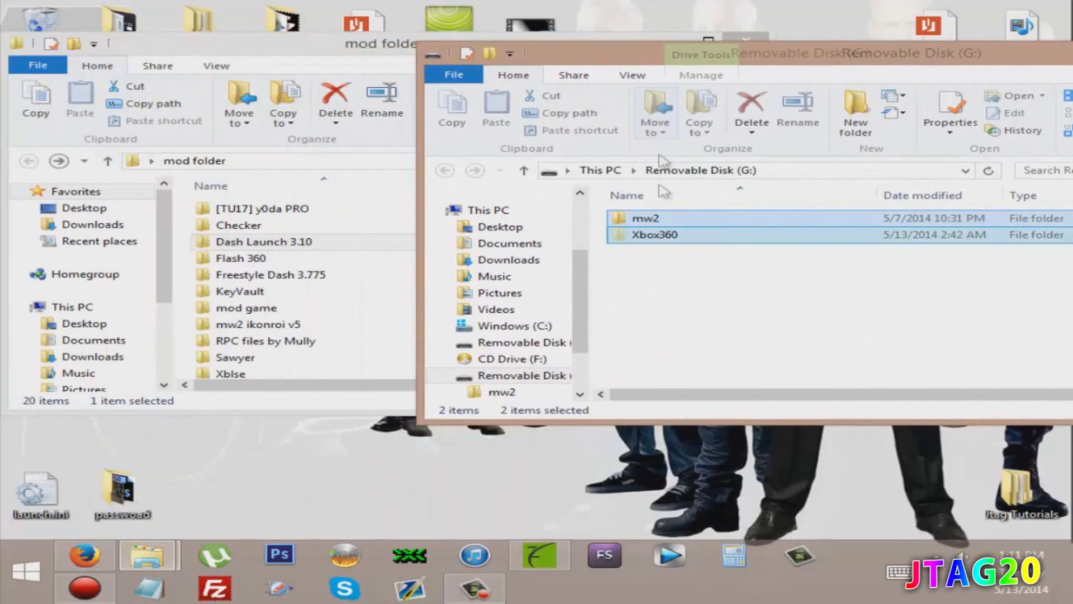
pyautogui.click(653, 321)
pyautogui.moveTo(833, 62); pyautogui.dragTo(923, 46)
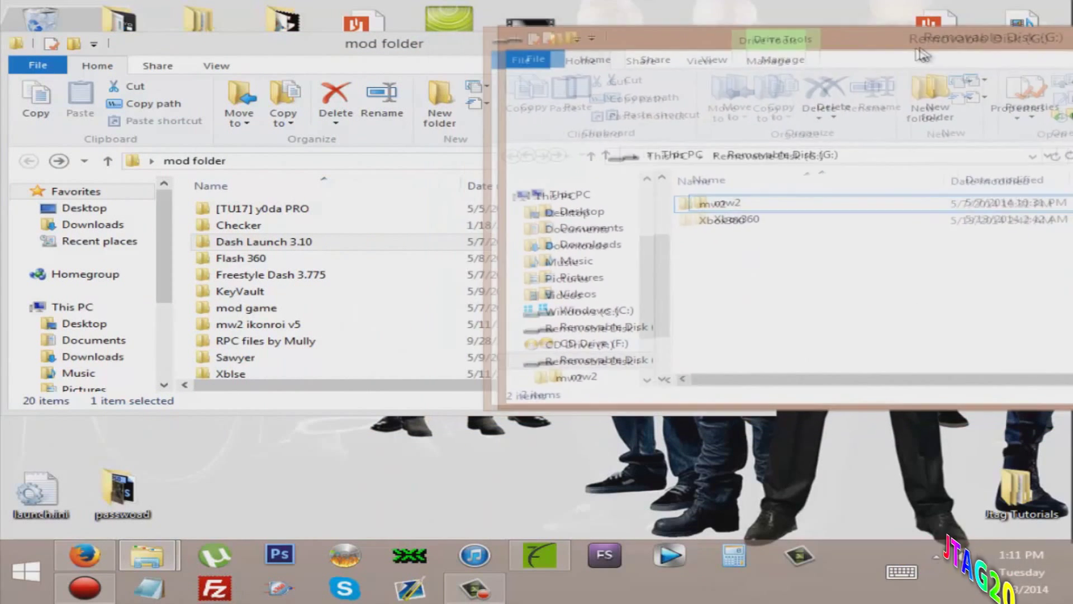
pyautogui.click(331, 247)
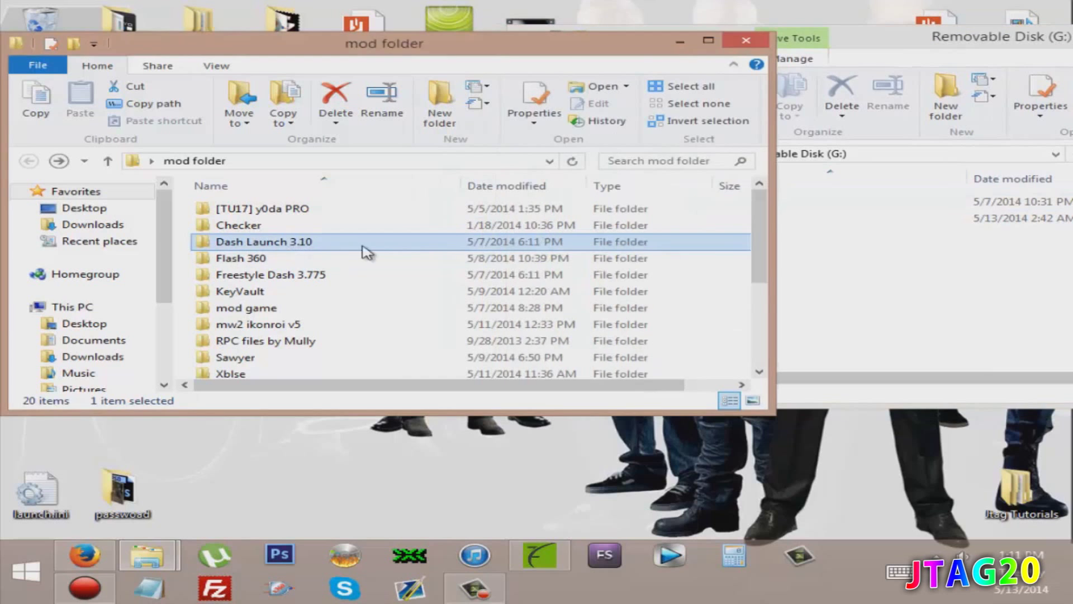
pyautogui.moveTo(367, 248); pyautogui.dragTo(872, 252)
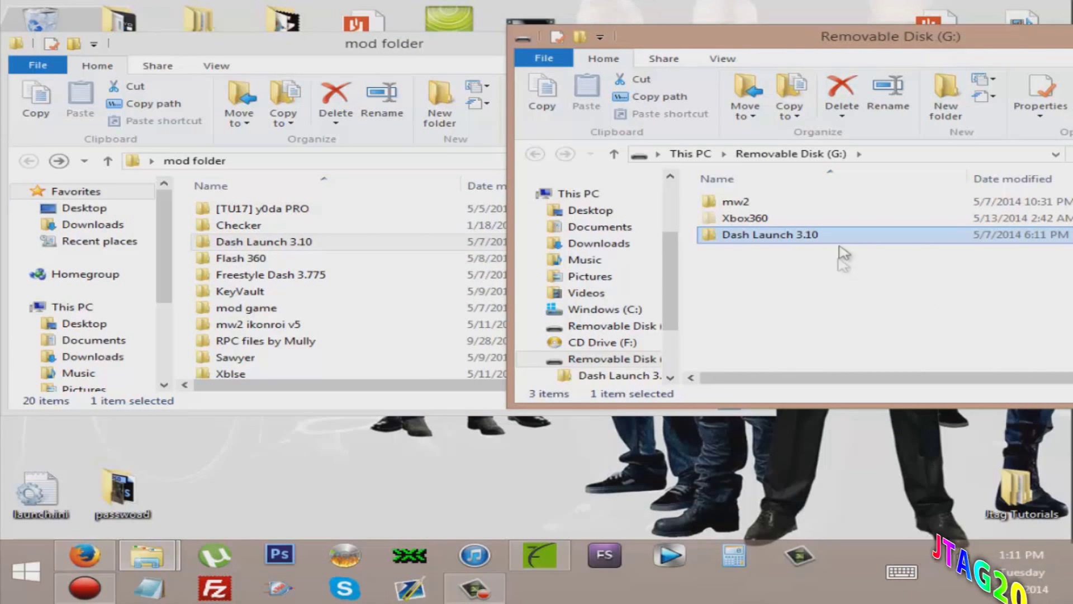
# Step: Close the Removable Disk (G:) and mod folder windows
pyautogui.moveTo(690, 28); pyautogui.dragTo(517, 36)
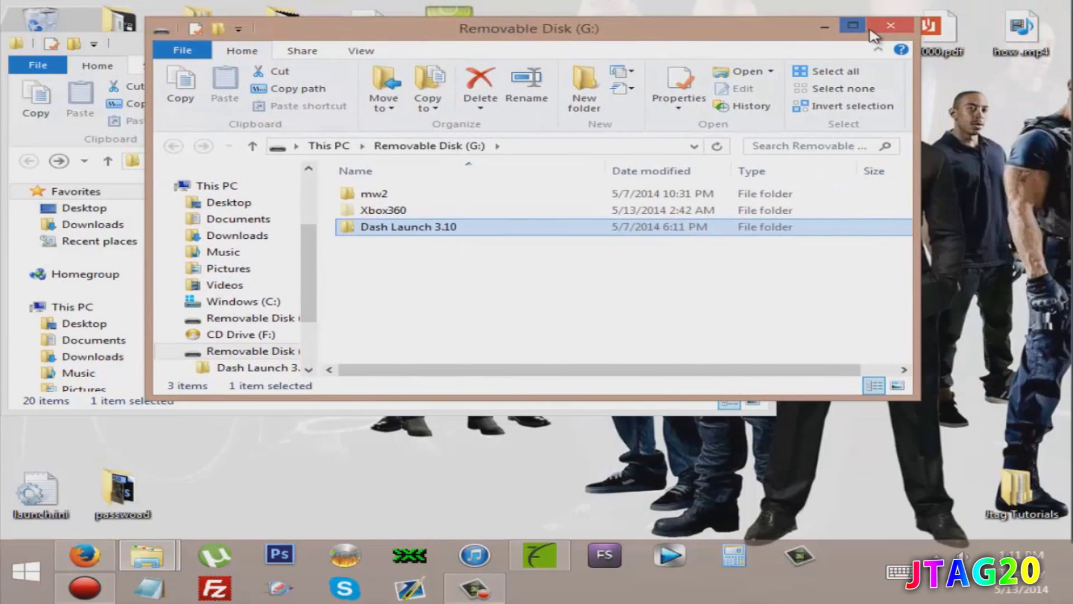
pyautogui.click(890, 27)
pyautogui.click(758, 57)
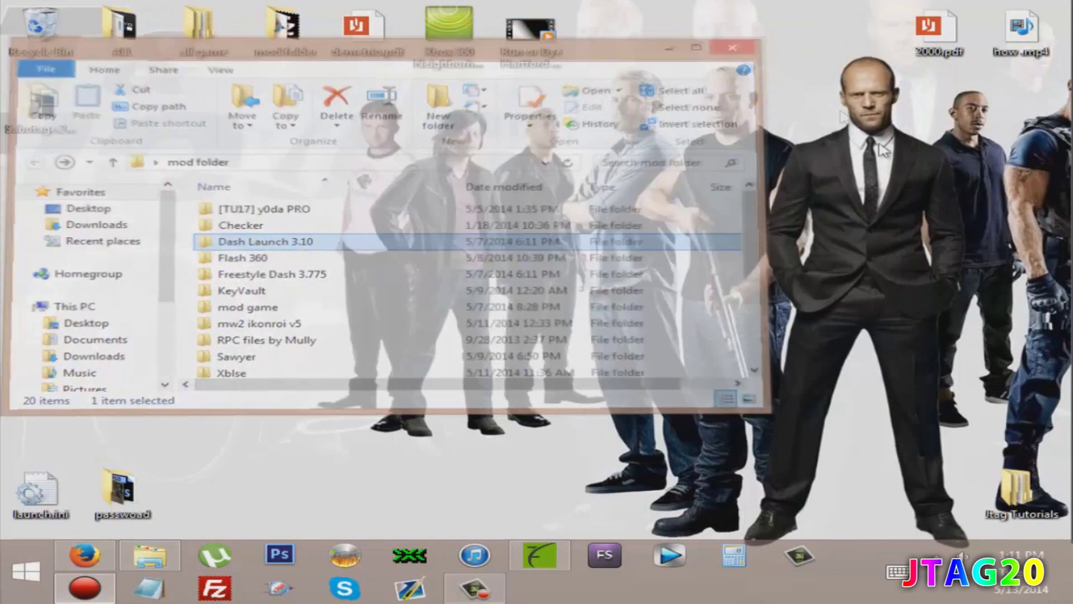